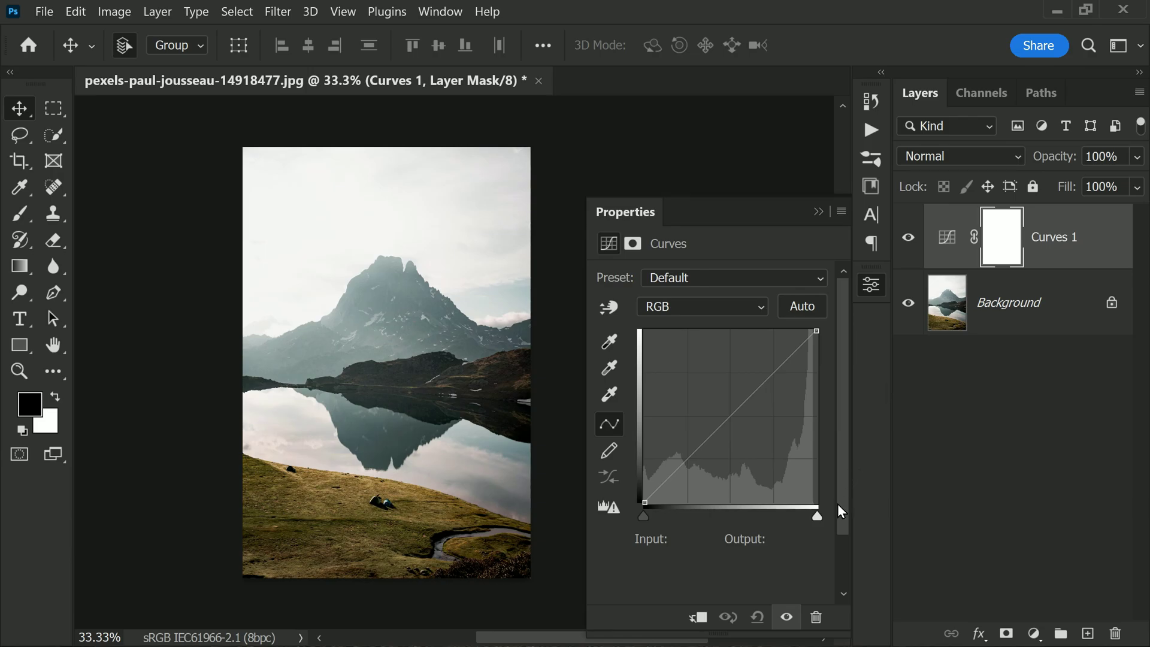
# Step: Test the black and white points, then bow the midtone point down to about 144/99 to darken the lake photo
pyautogui.moveTo(644, 519)
pyautogui.mouseDown()
pyautogui.moveTo(658, 519)
pyautogui.moveTo(626, 518)
pyautogui.mouseUp()
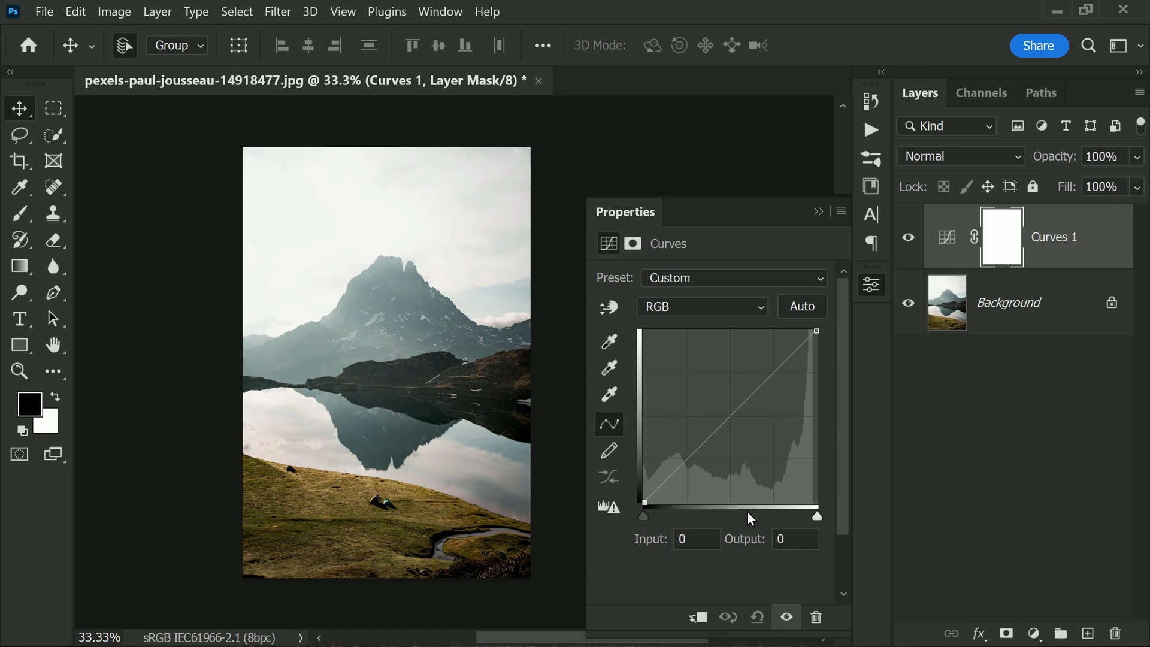
pyautogui.moveTo(818, 522); pyautogui.dragTo(846, 528)
pyautogui.moveTo(729, 418); pyautogui.dragTo(753, 425)
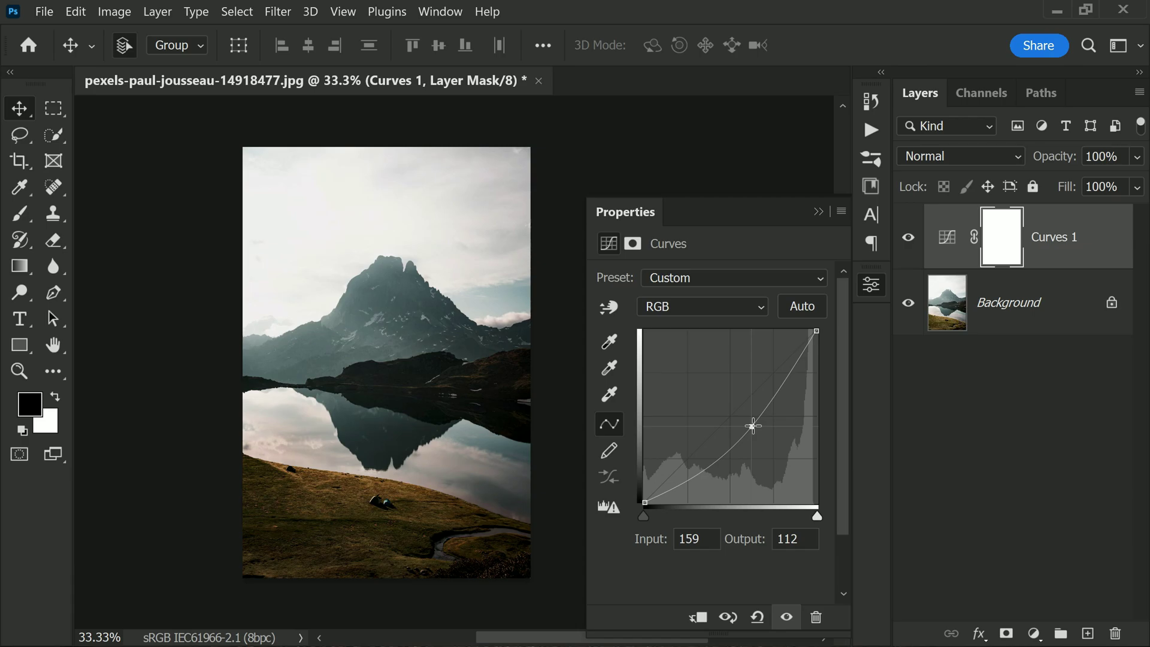
pyautogui.moveTo(752, 425); pyautogui.dragTo(711, 408)
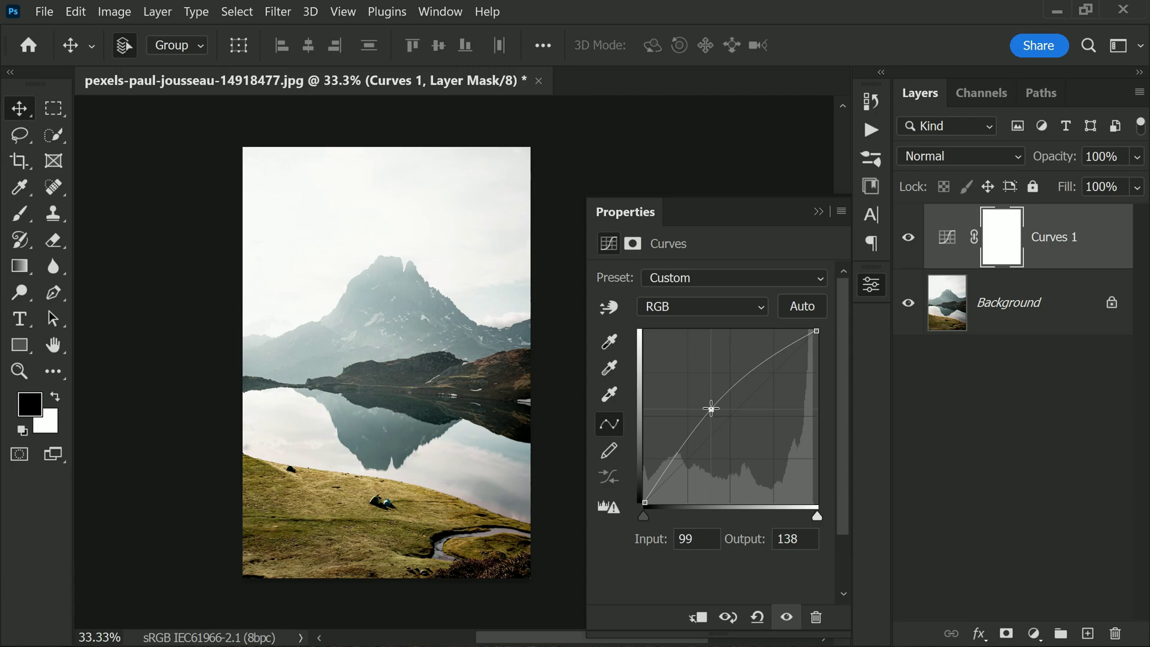
pyautogui.moveTo(711, 408); pyautogui.dragTo(743, 436)
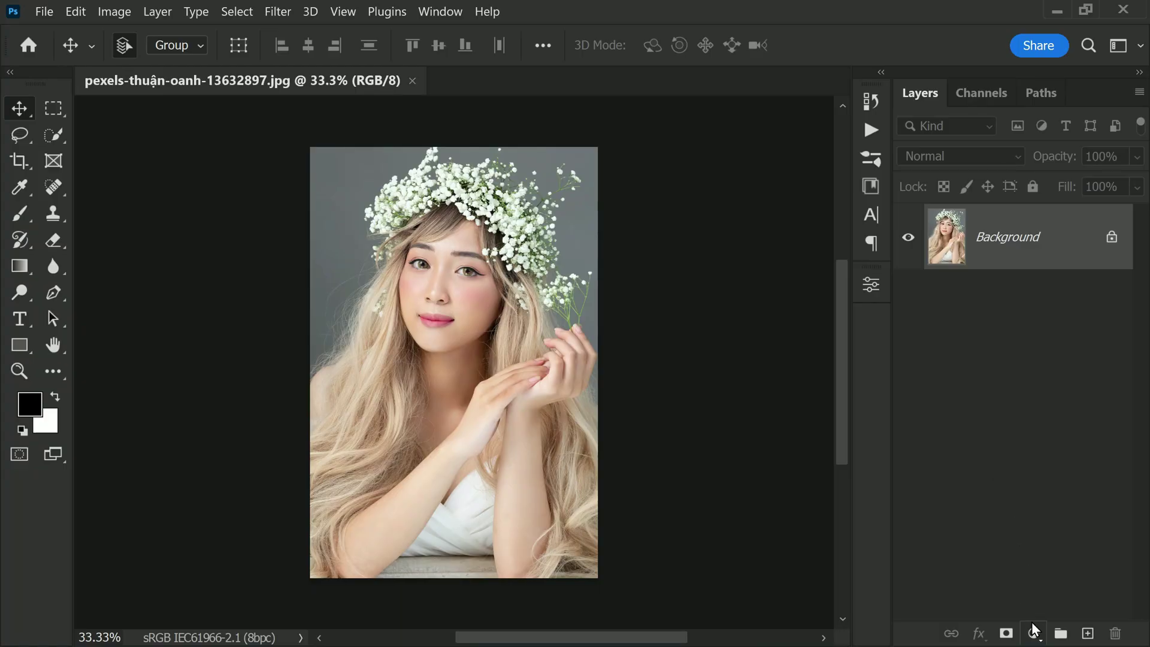
# Step: Add a Curves layer to the portrait and form an S-curve: highlight point up, shadow point down, midtone anchored
pyautogui.click(1034, 630)
pyautogui.click(1063, 369)
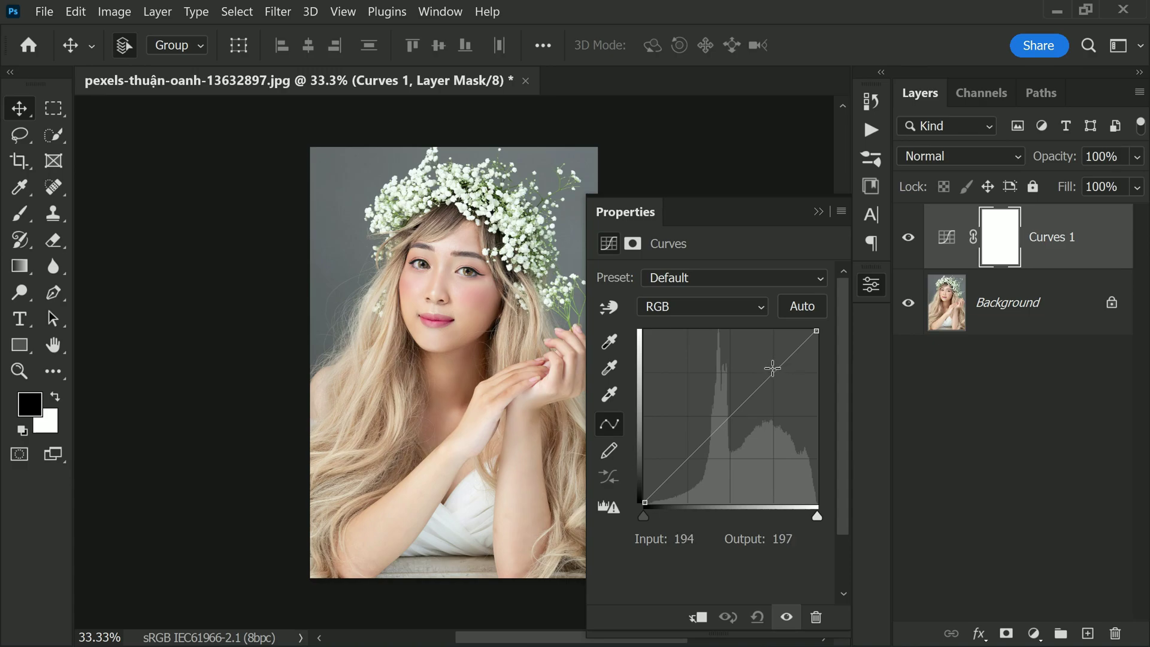
pyautogui.moveTo(773, 370); pyautogui.dragTo(761, 354)
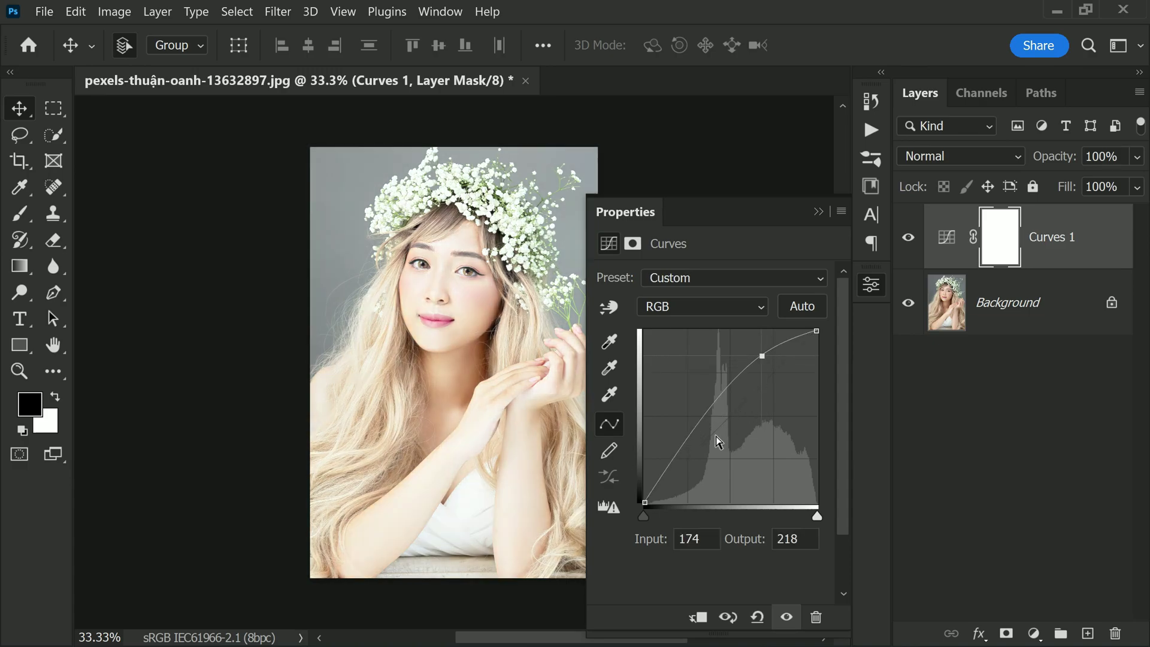
pyautogui.moveTo(680, 453); pyautogui.dragTo(692, 471)
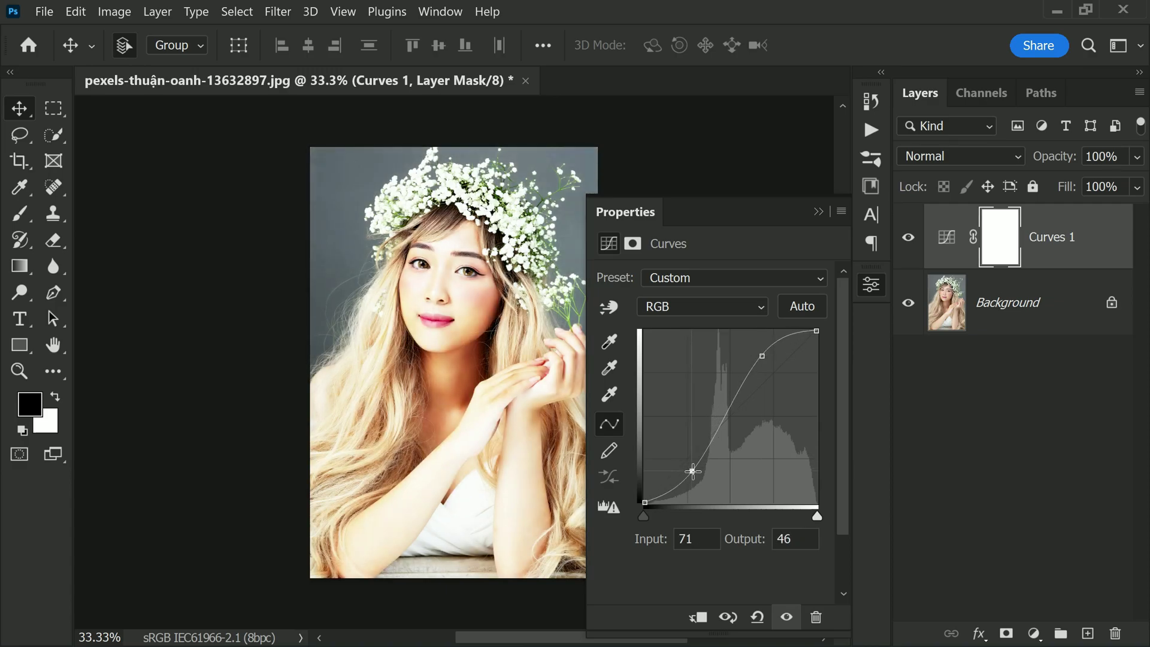
pyautogui.moveTo(760, 360); pyautogui.dragTo(778, 363)
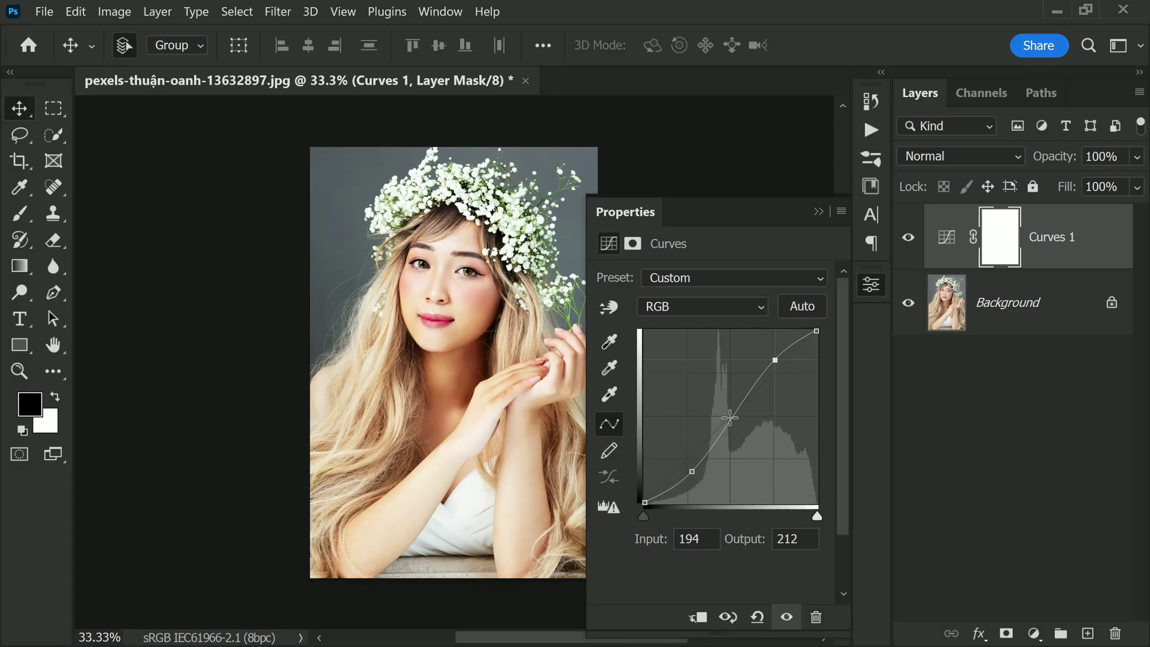
pyautogui.click(730, 417)
# Step: Nudge the portrait's midtone and highlight curve points to fine-tune the contrast
pyautogui.moveTo(719, 414)
pyautogui.mouseDown()
pyautogui.moveTo(742, 423)
pyautogui.moveTo(733, 421)
pyautogui.mouseUp()
pyautogui.moveTo(776, 352); pyautogui.dragTo(776, 352)
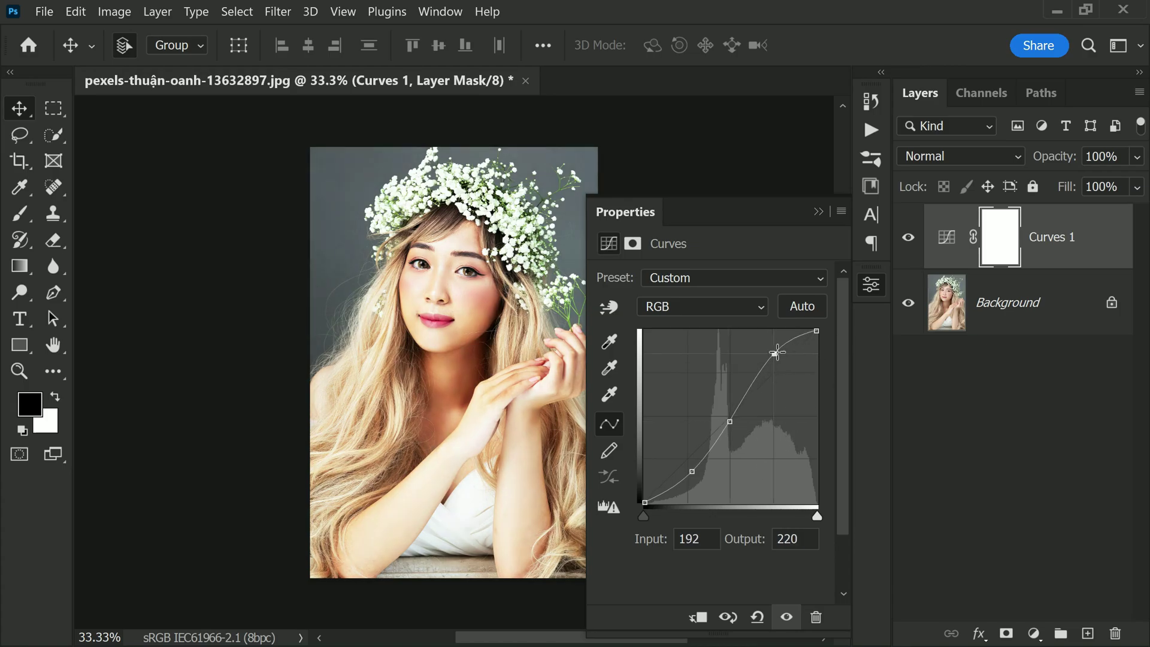
pyautogui.click(817, 211)
# Step: Toggle Curves 1 off and on twice to compare the portrait before and after
pyautogui.click(904, 251)
pyautogui.click(904, 252)
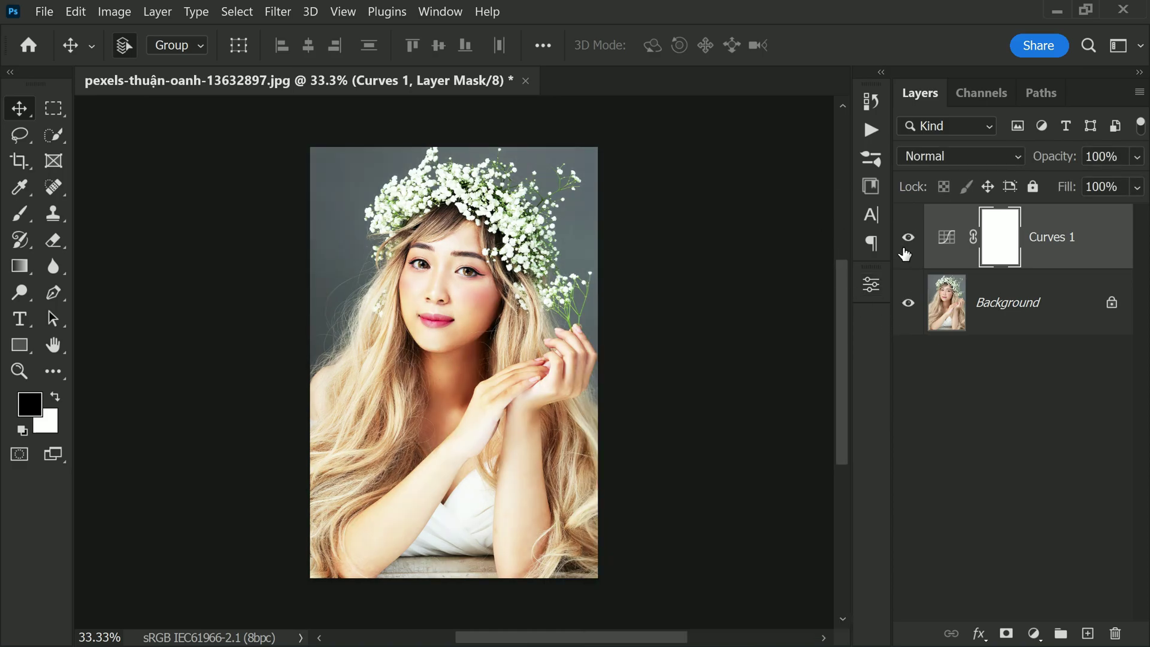
pyautogui.click(904, 252)
pyautogui.click(905, 252)
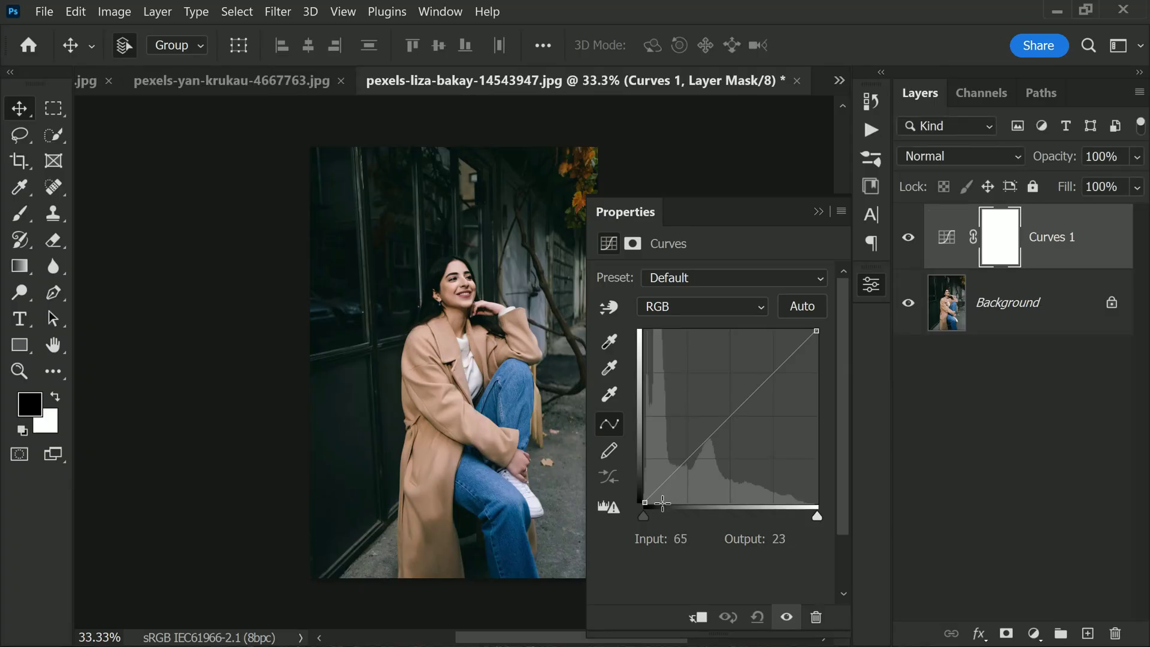
# Step: Lift the black endpoint, pull the white endpoint down, and lower a shadow point for a faded matte tone
pyautogui.click(644, 501)
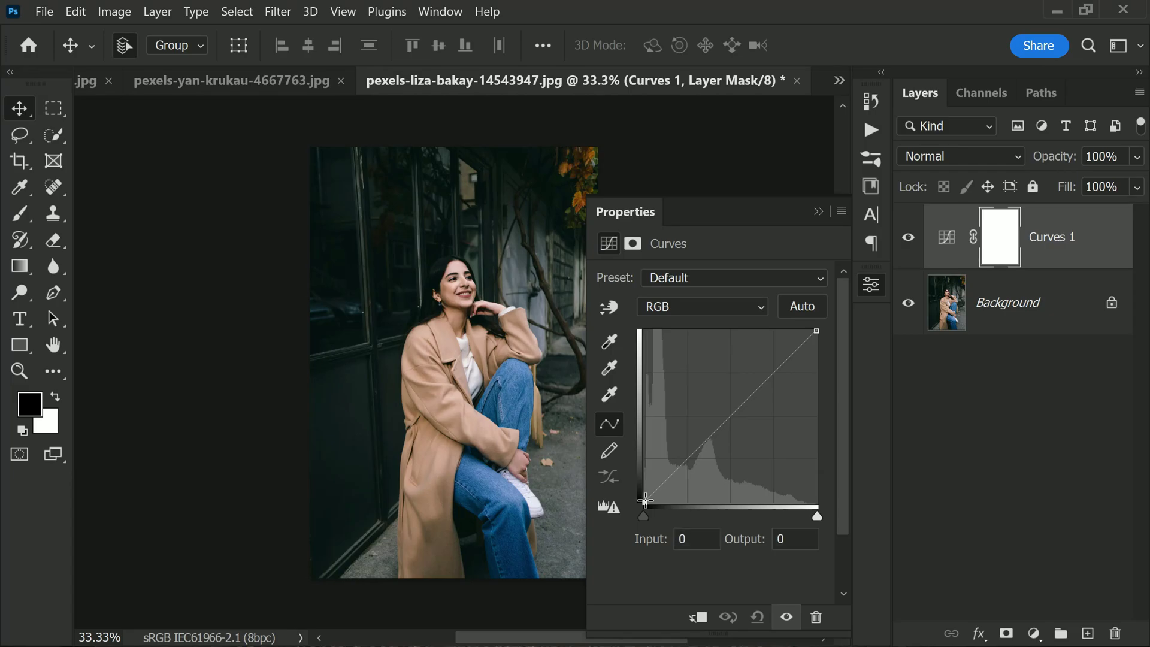
pyautogui.moveTo(643, 500); pyautogui.dragTo(641, 476)
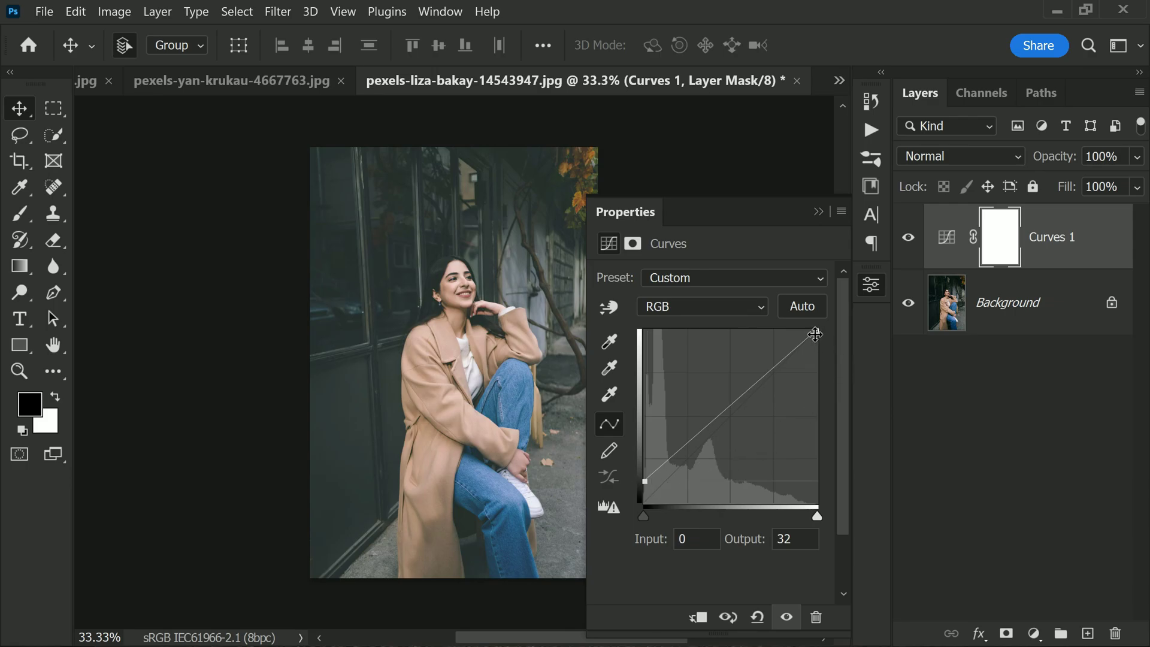
pyautogui.moveTo(826, 344); pyautogui.dragTo(831, 356)
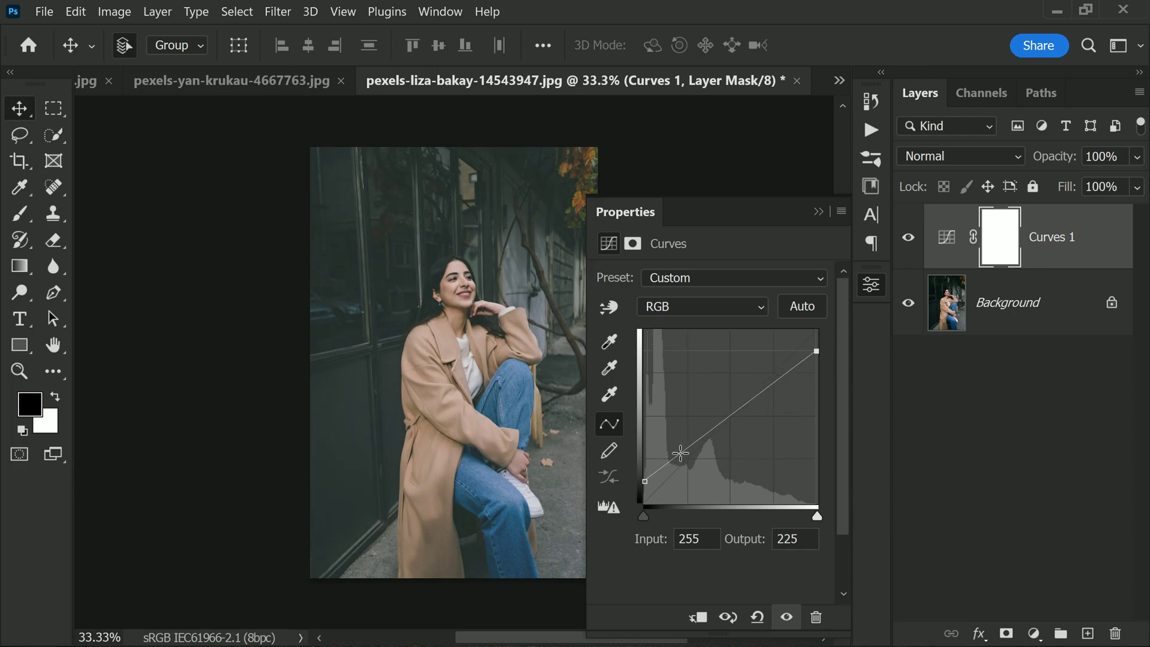
pyautogui.moveTo(681, 453); pyautogui.dragTo(684, 458)
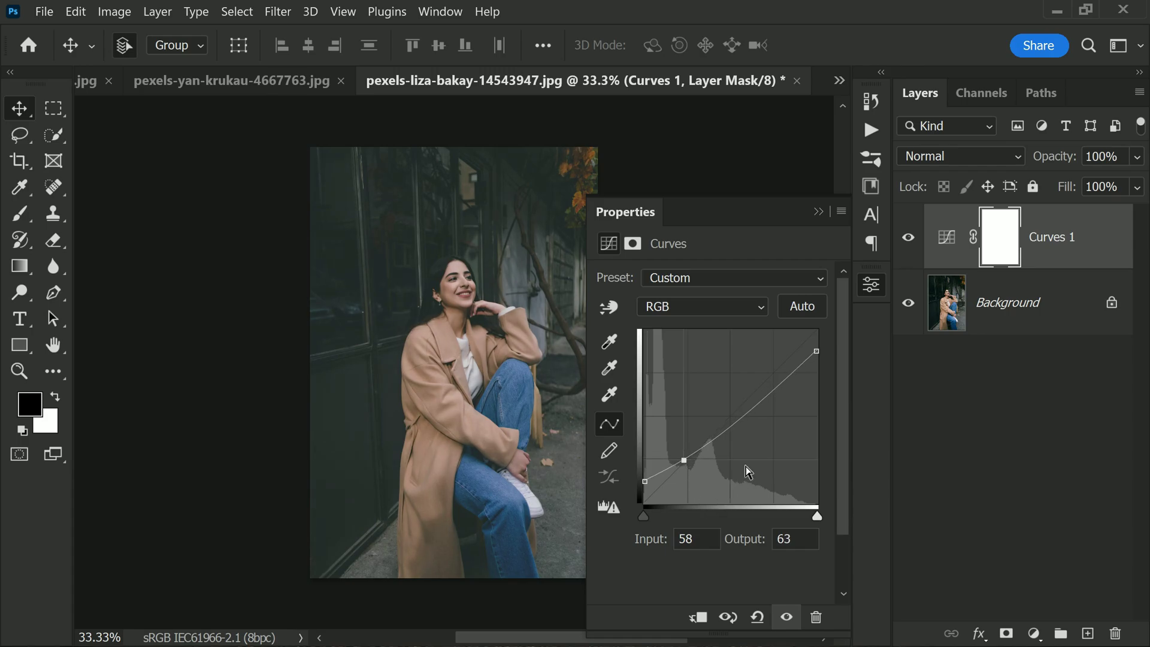
pyautogui.moveTo(816, 351); pyautogui.dragTo(814, 340)
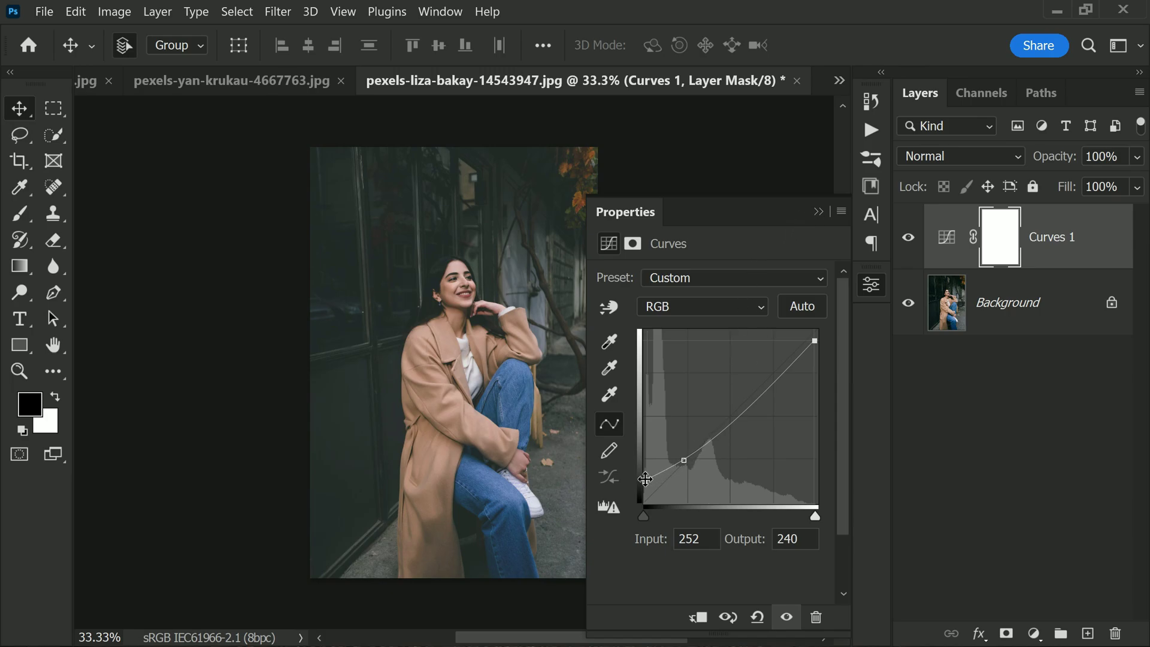
pyautogui.moveTo(643, 477); pyautogui.dragTo(641, 472)
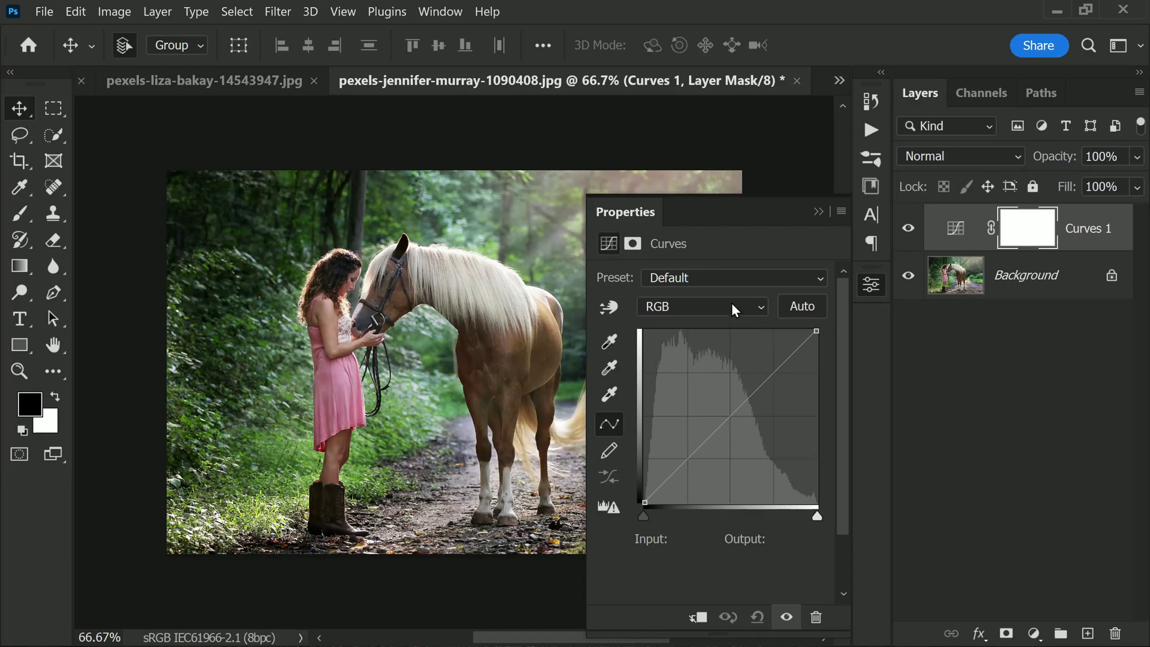
# Step: Bring up the RGB channel choices in the horse photo's Curves properties
pyautogui.click(729, 306)
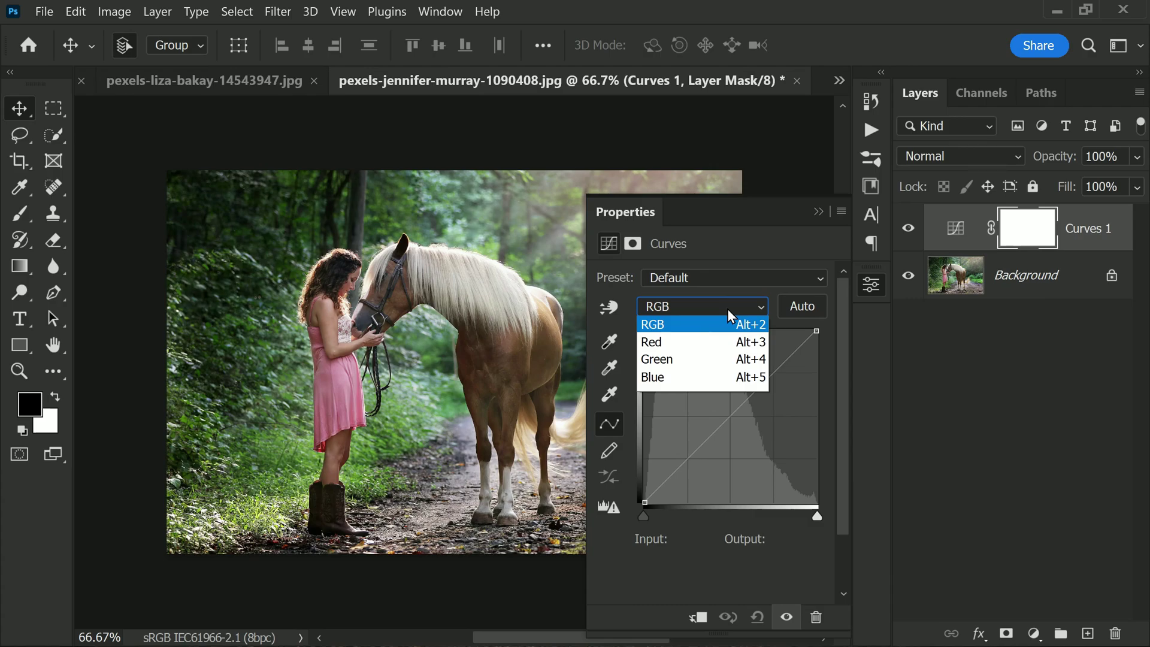
# Step: Try a pink tint on the Red curve and a green tint on the Green curve, resetting after each
pyautogui.click(719, 342)
pyautogui.moveTo(730, 413); pyautogui.dragTo(756, 453)
pyautogui.click(757, 617)
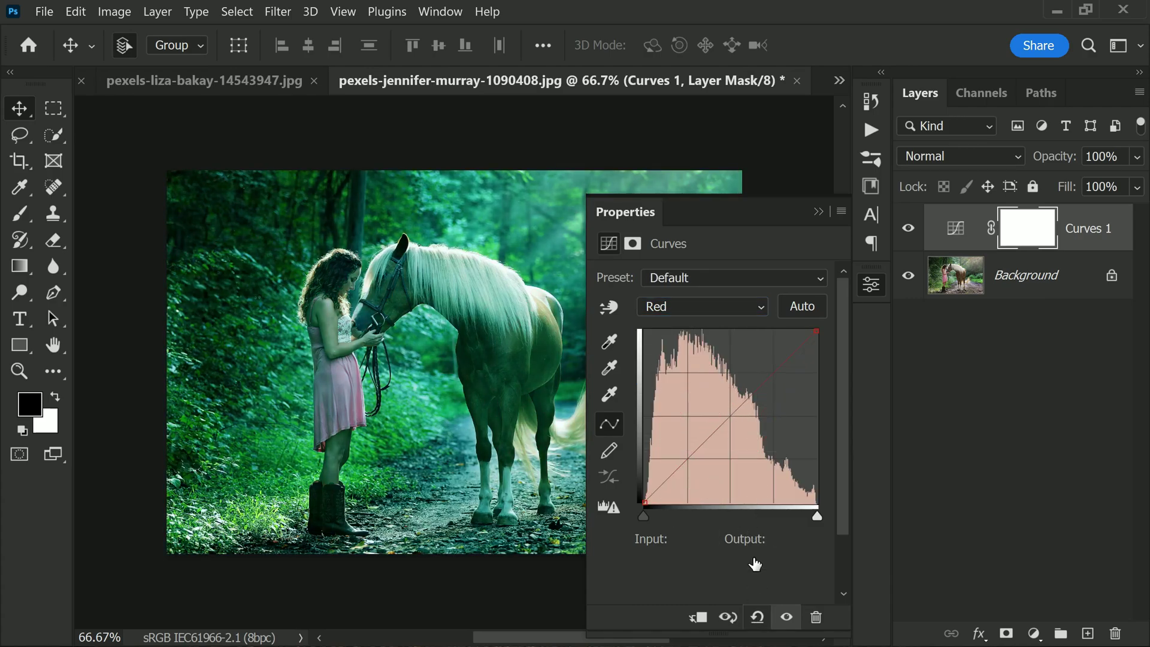
pyautogui.click(701, 306)
pyautogui.click(661, 359)
pyautogui.moveTo(725, 421); pyautogui.dragTo(761, 463)
pyautogui.click(757, 617)
# Step: Try a yellow tint by lowering the Blue curve, reset to default, then select the Blue channel
pyautogui.click(701, 307)
pyautogui.click(659, 377)
pyautogui.moveTo(727, 419); pyautogui.dragTo(753, 446)
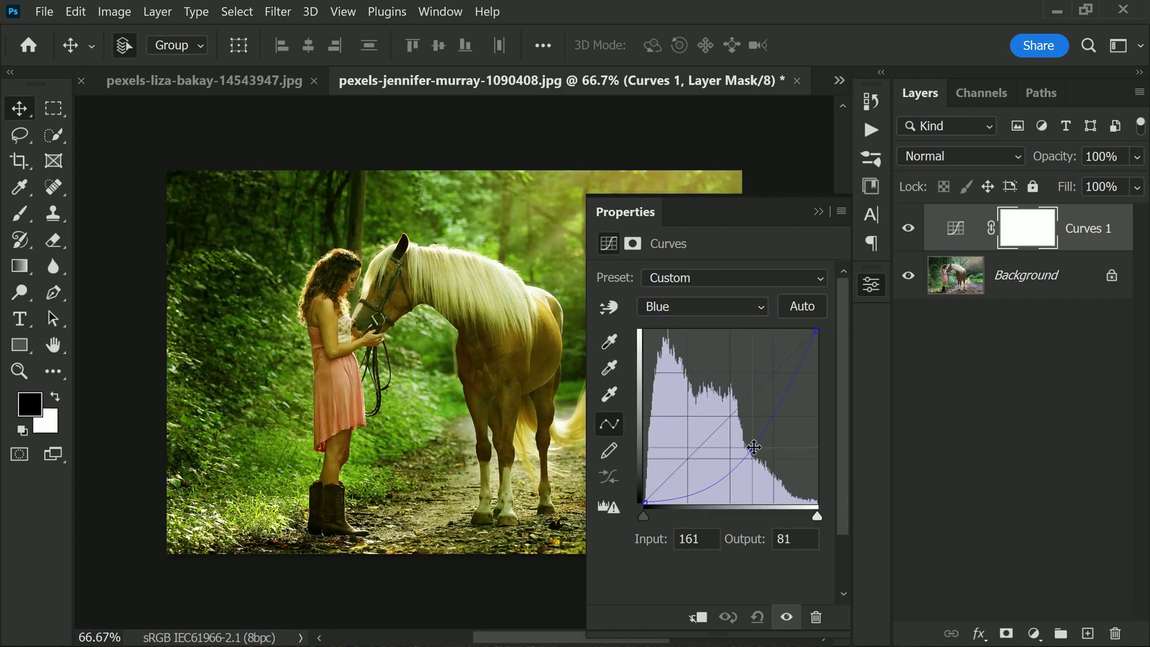
pyautogui.click(758, 617)
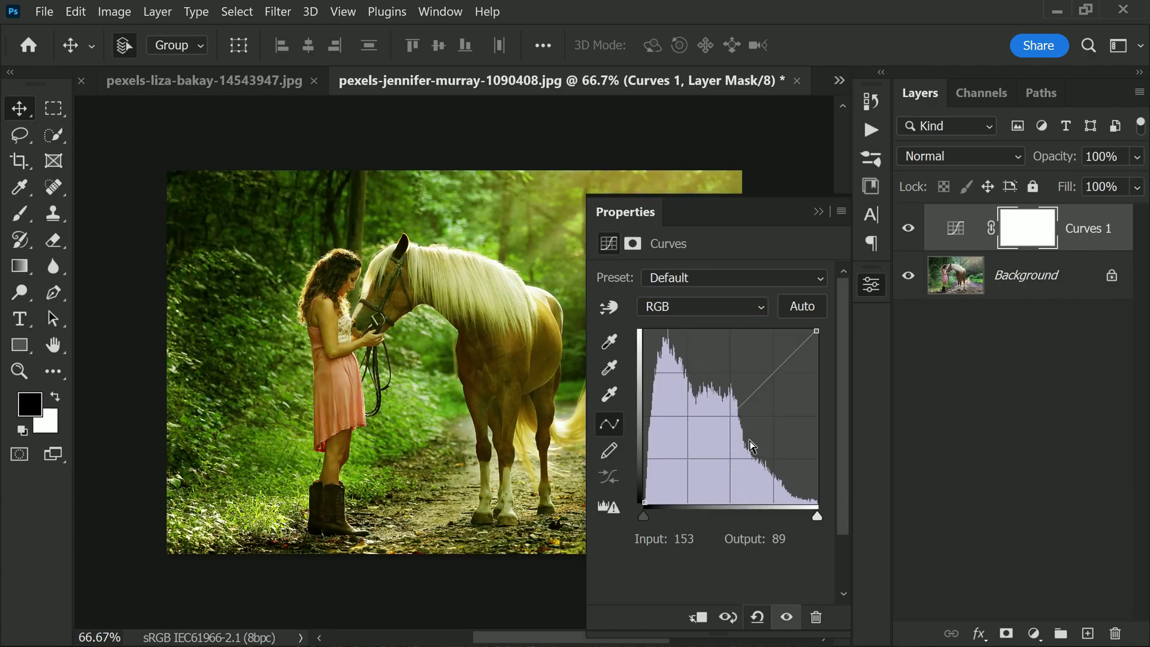
pyautogui.click(683, 318)
pyautogui.click(690, 382)
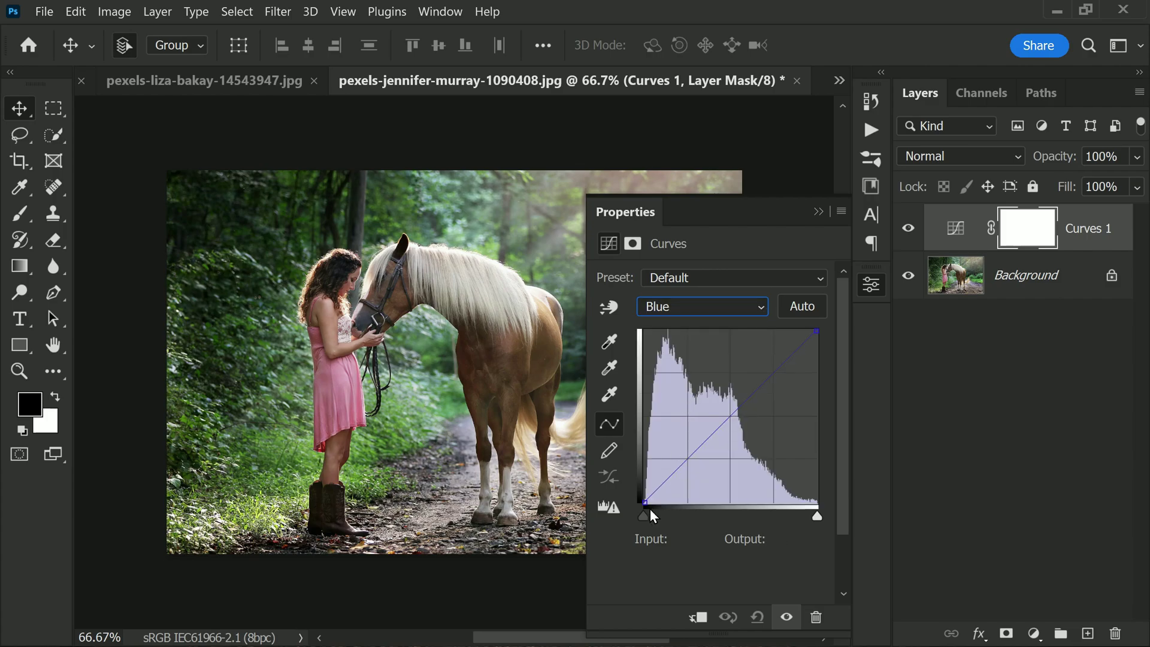
# Step: Shape the Blue curve: raise the shadow end, lower the highlight end, set inputs to 27 and 187
pyautogui.moveTo(645, 502); pyautogui.dragTo(631, 464)
pyautogui.moveTo(813, 336); pyautogui.dragTo(829, 407)
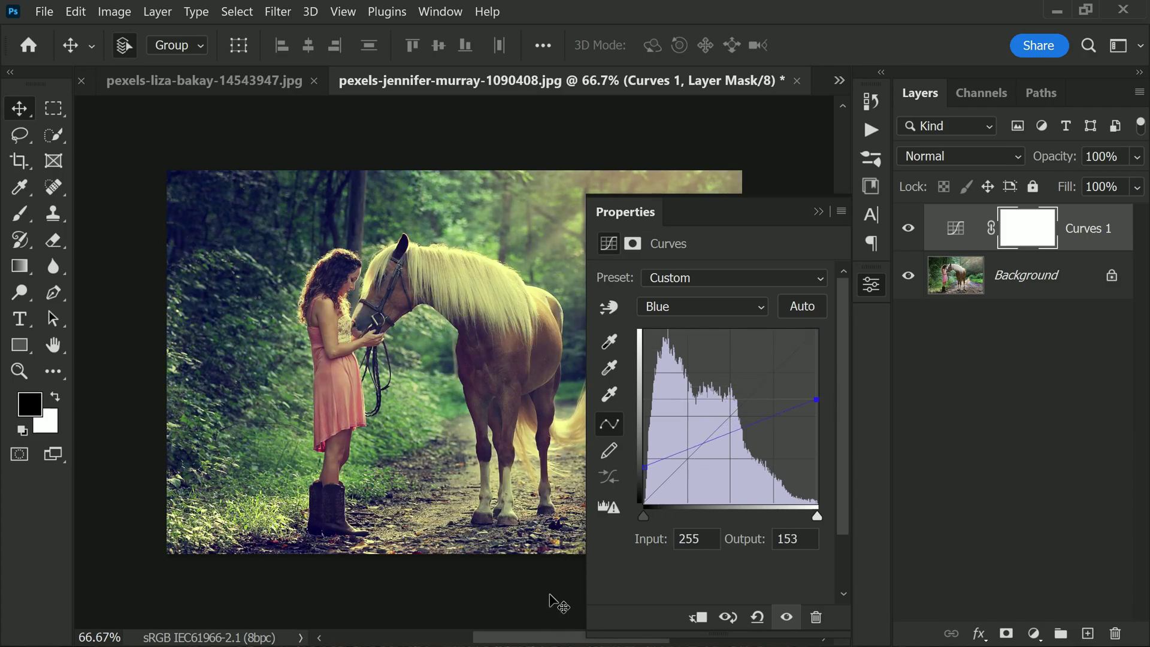
pyautogui.moveTo(559, 639); pyautogui.dragTo(582, 639)
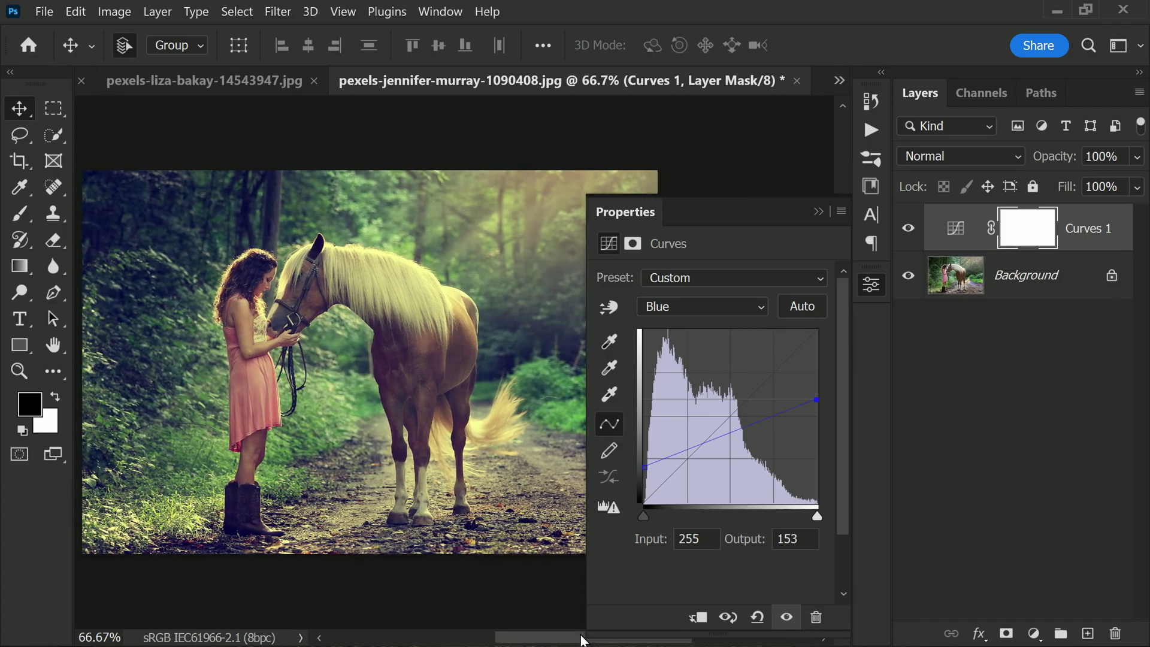
pyautogui.moveTo(645, 515)
pyautogui.mouseDown()
pyautogui.moveTo(692, 517)
pyautogui.moveTo(662, 521)
pyautogui.mouseUp()
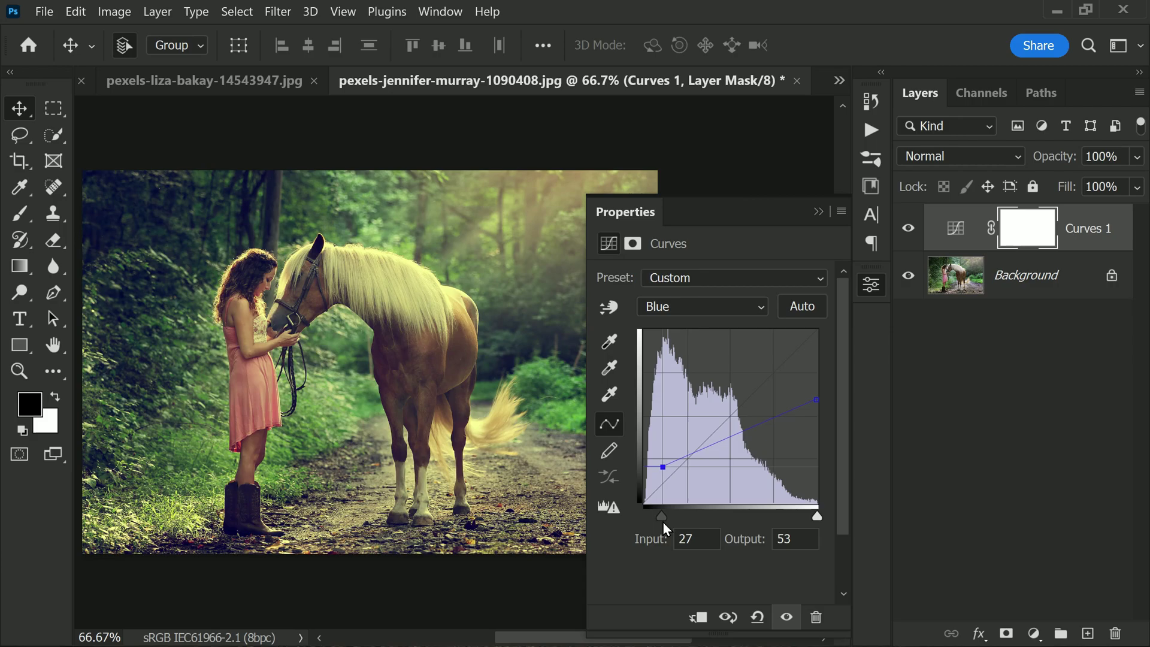
pyautogui.moveTo(818, 518); pyautogui.dragTo(771, 518)
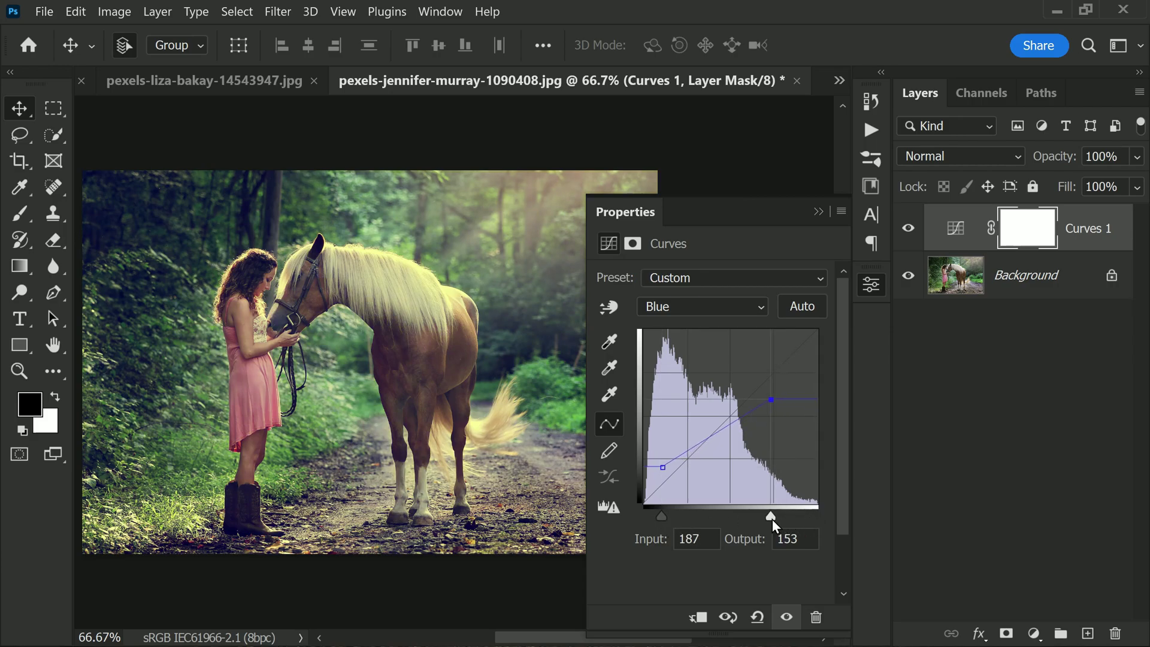
# Step: Set the Green channel's black and white inputs to 27 and 227, then collapse Properties
pyautogui.click(678, 307)
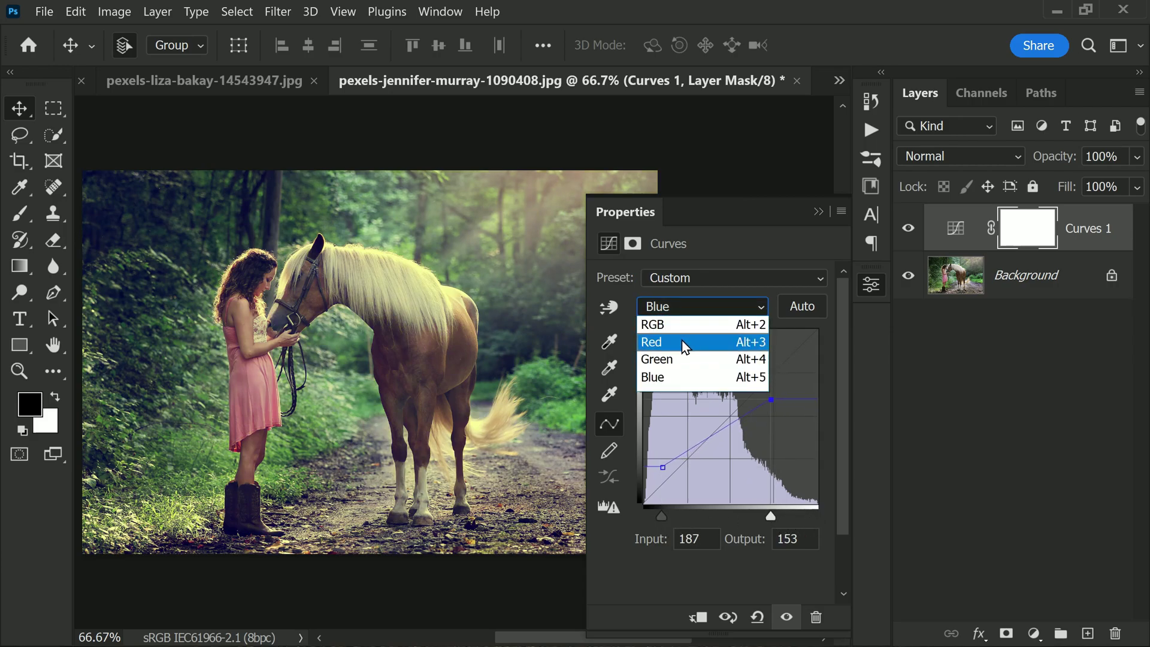
pyautogui.click(684, 360)
pyautogui.moveTo(643, 518)
pyautogui.mouseDown()
pyautogui.moveTo(673, 515)
pyautogui.moveTo(662, 516)
pyautogui.mouseUp()
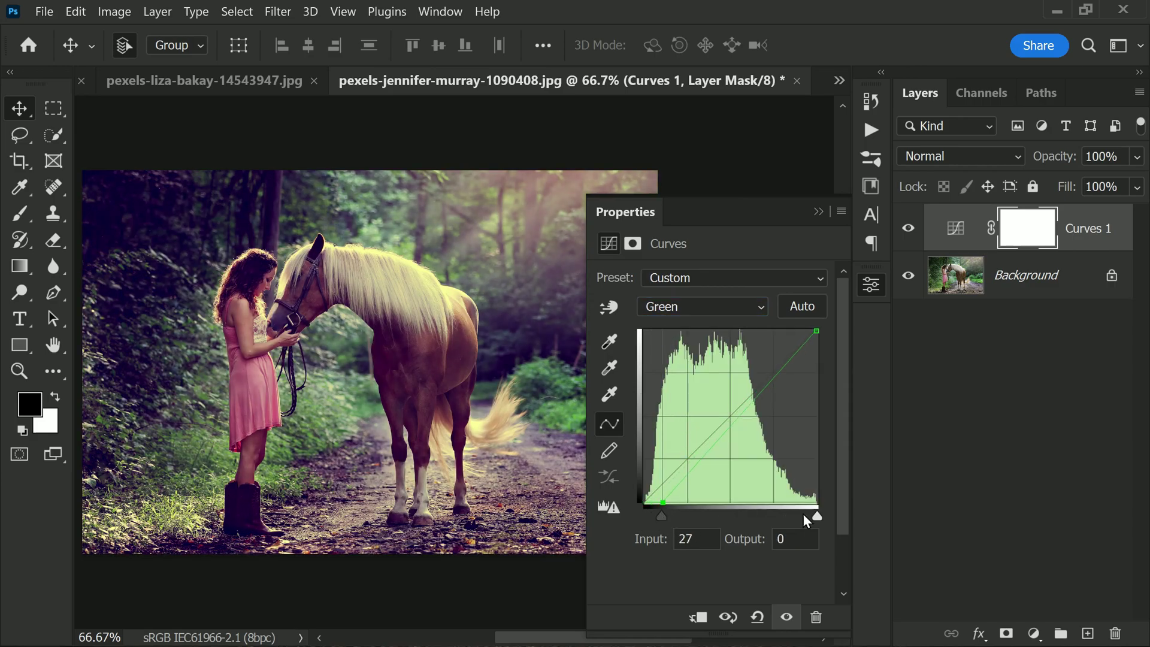
pyautogui.moveTo(818, 515); pyautogui.dragTo(799, 516)
pyautogui.click(818, 211)
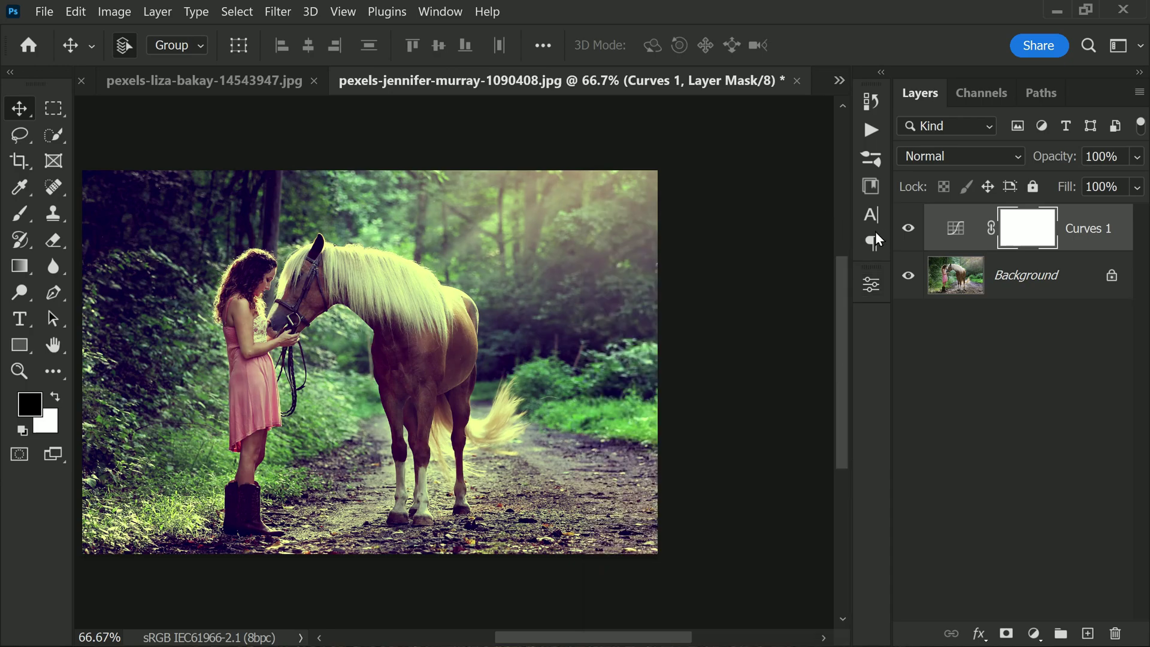
# Step: Toggle Curves 1 off and on twice to compare the horse photo's color grade
pyautogui.click(909, 229)
pyautogui.click(909, 229)
pyautogui.click(909, 229)
pyautogui.click(908, 229)
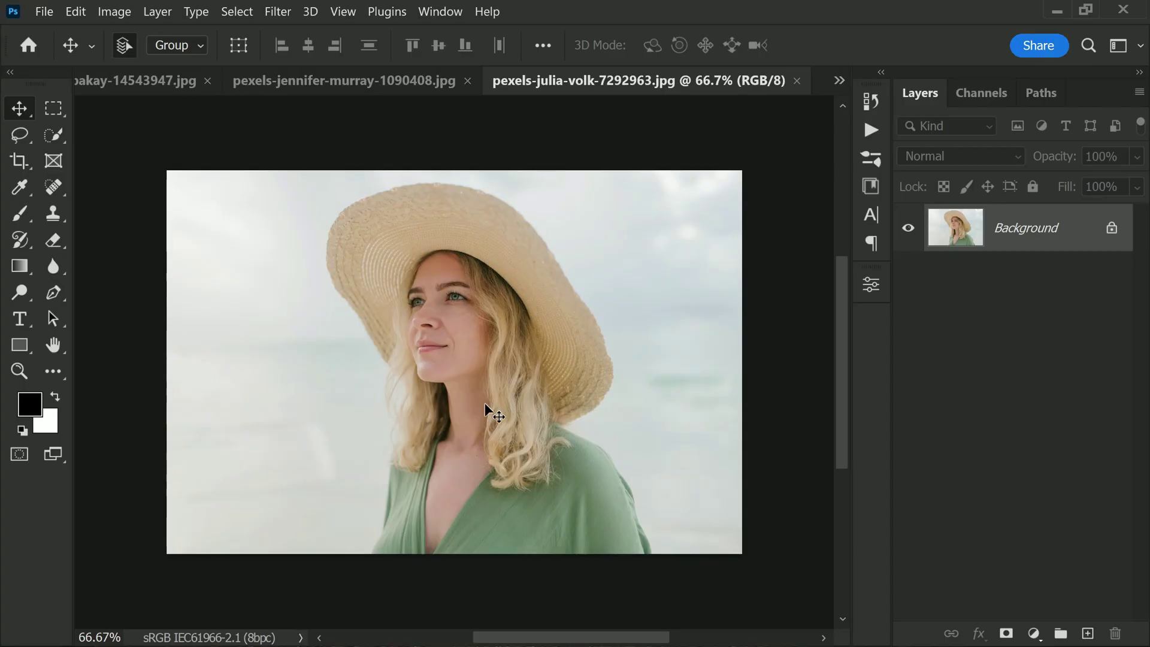
# Step: Select the sky, add a sky-masked Curves layer, and pull the RGB midpoint down to 149/98
pyautogui.click(237, 12)
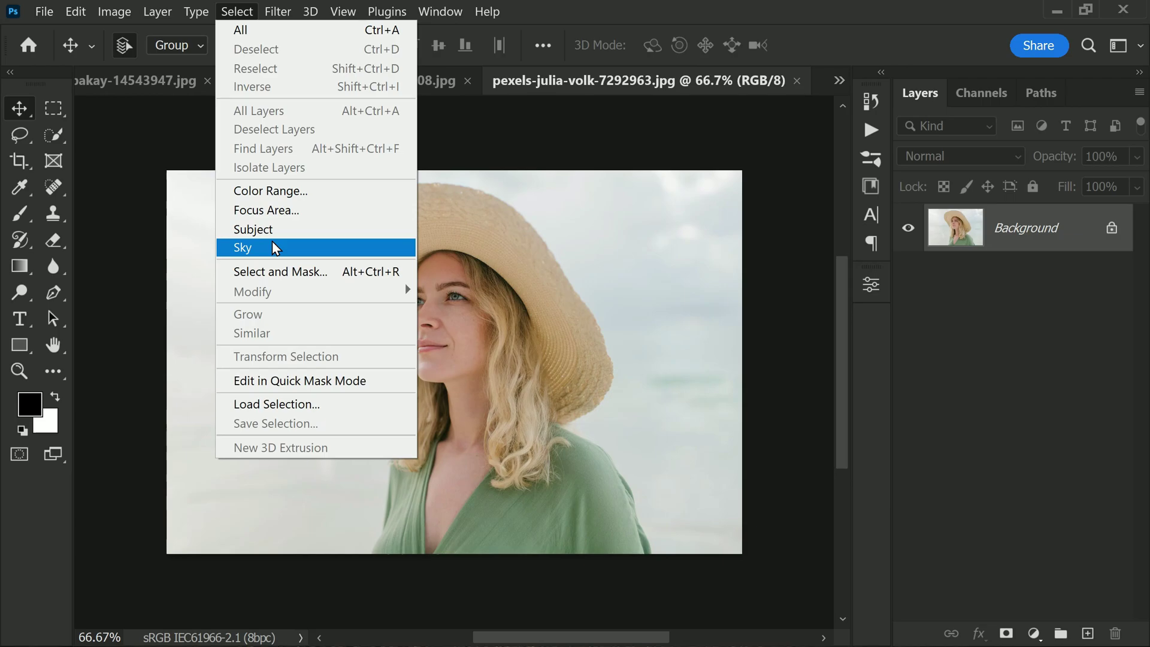
pyautogui.click(275, 247)
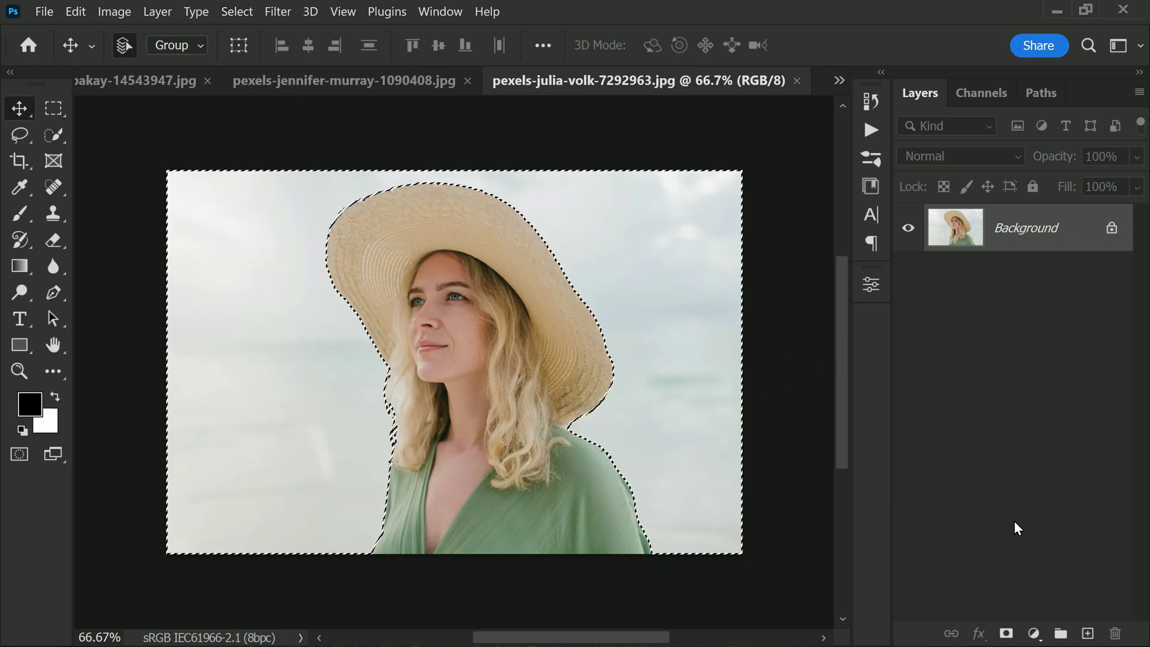
pyautogui.click(1034, 633)
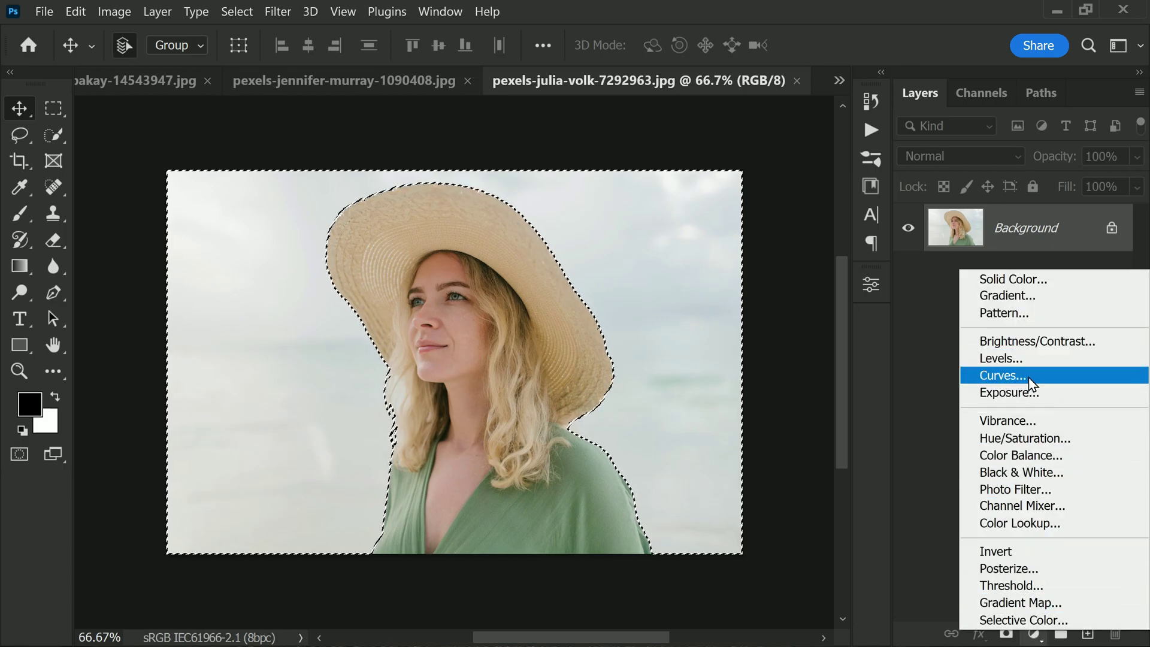
pyautogui.click(1017, 376)
pyautogui.moveTo(728, 422); pyautogui.dragTo(749, 435)
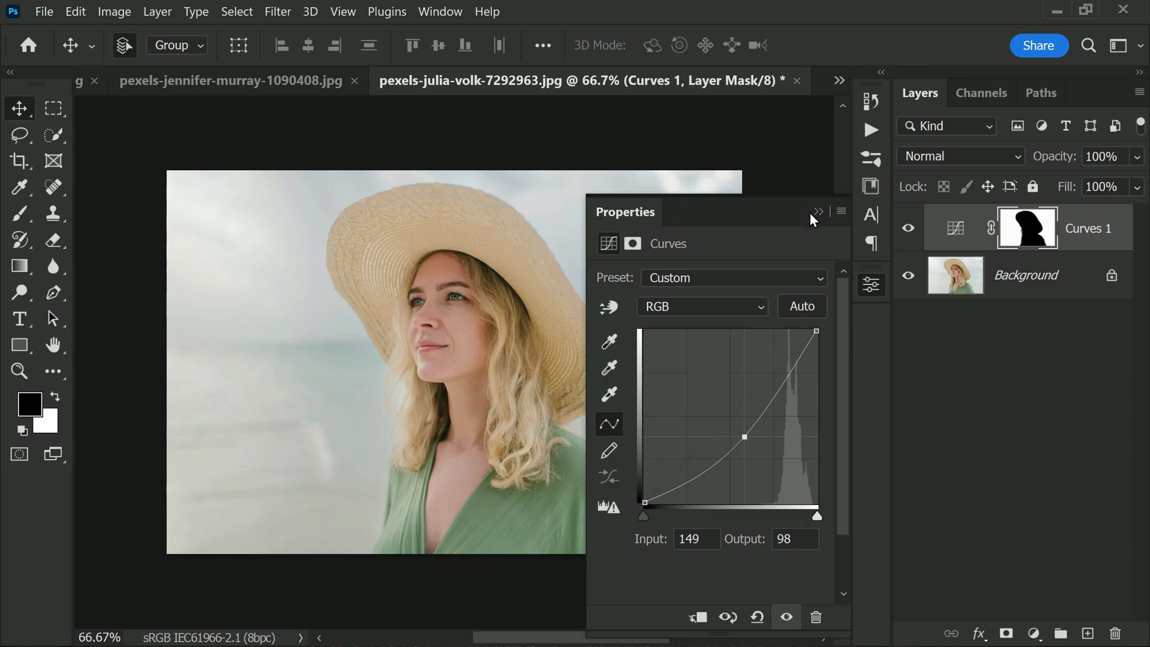
# Step: On the Blue channel, lift the black endpoint and move the white endpoint inward to tint the sky blue
pyautogui.click(735, 310)
pyautogui.click(729, 375)
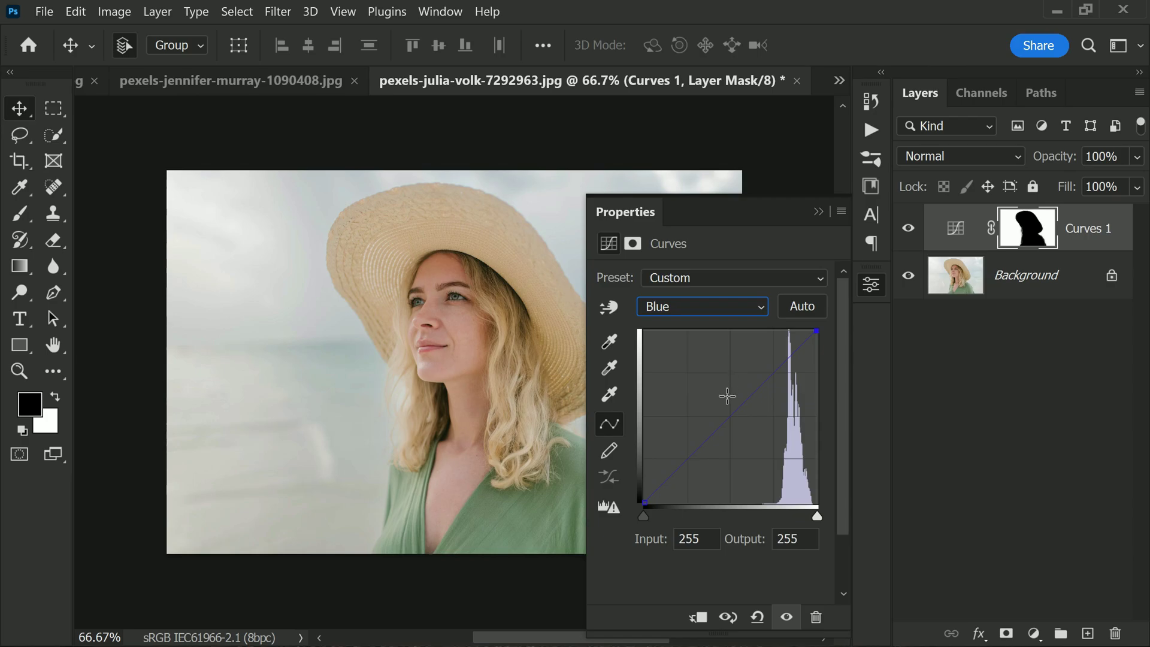
pyautogui.moveTo(644, 503); pyautogui.dragTo(636, 480)
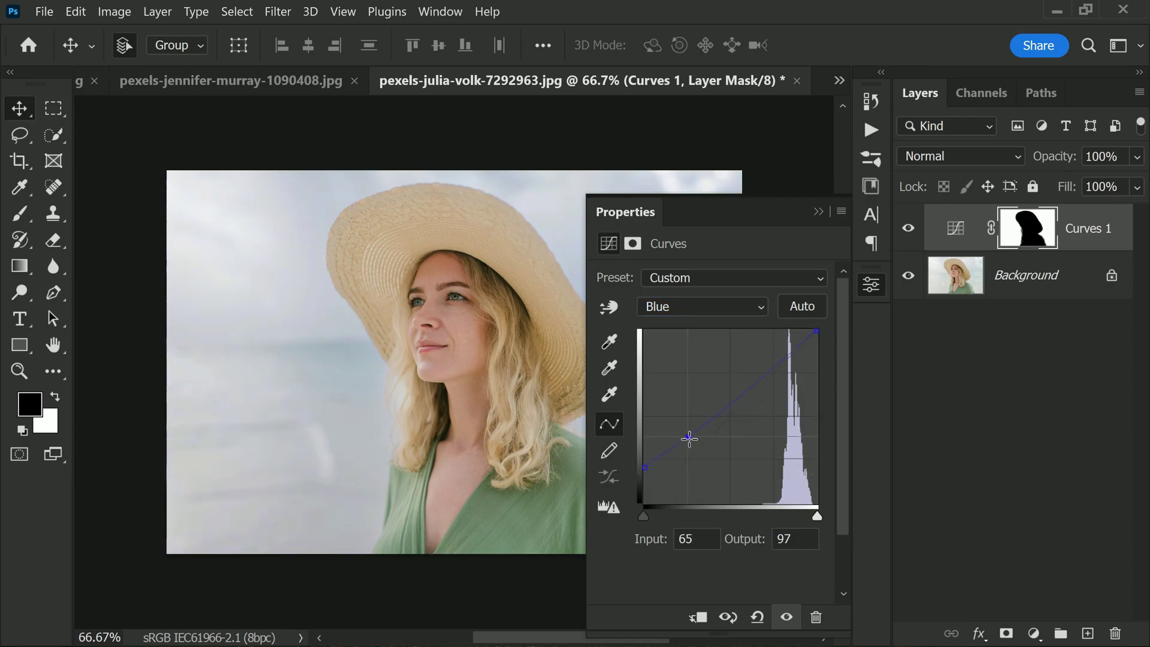
pyautogui.moveTo(817, 330); pyautogui.dragTo(809, 330)
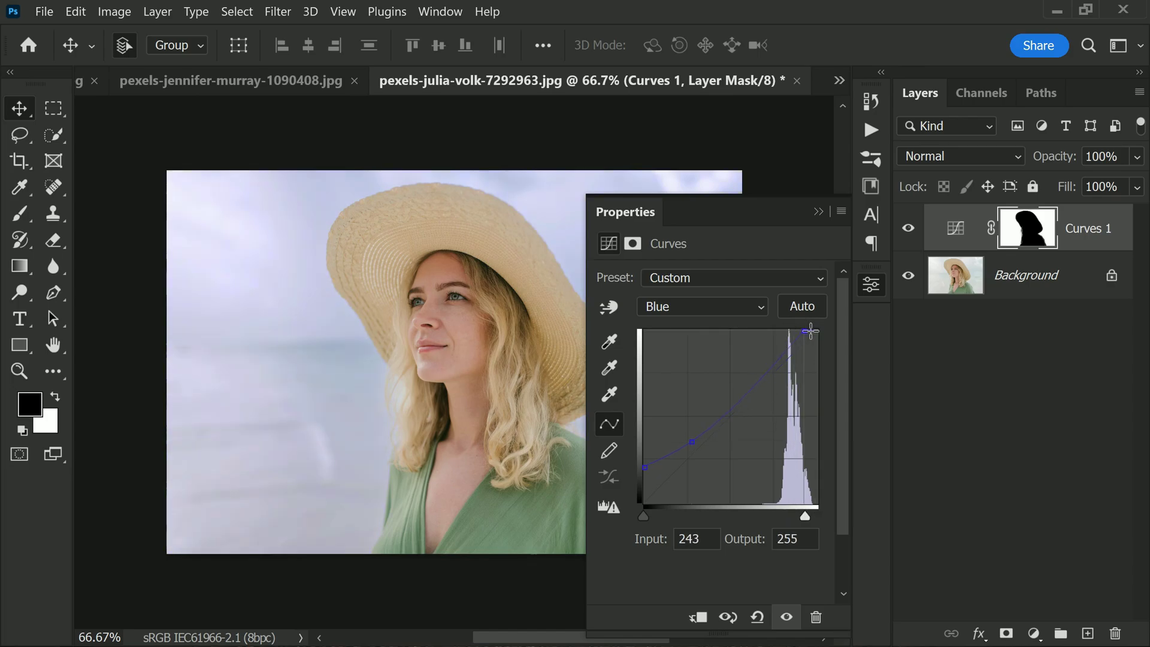
# Step: Add another point on the RGB curve to darken the sky further, then collapse Properties
pyautogui.click(751, 307)
pyautogui.click(748, 311)
pyautogui.moveTo(787, 381); pyautogui.dragTo(780, 392)
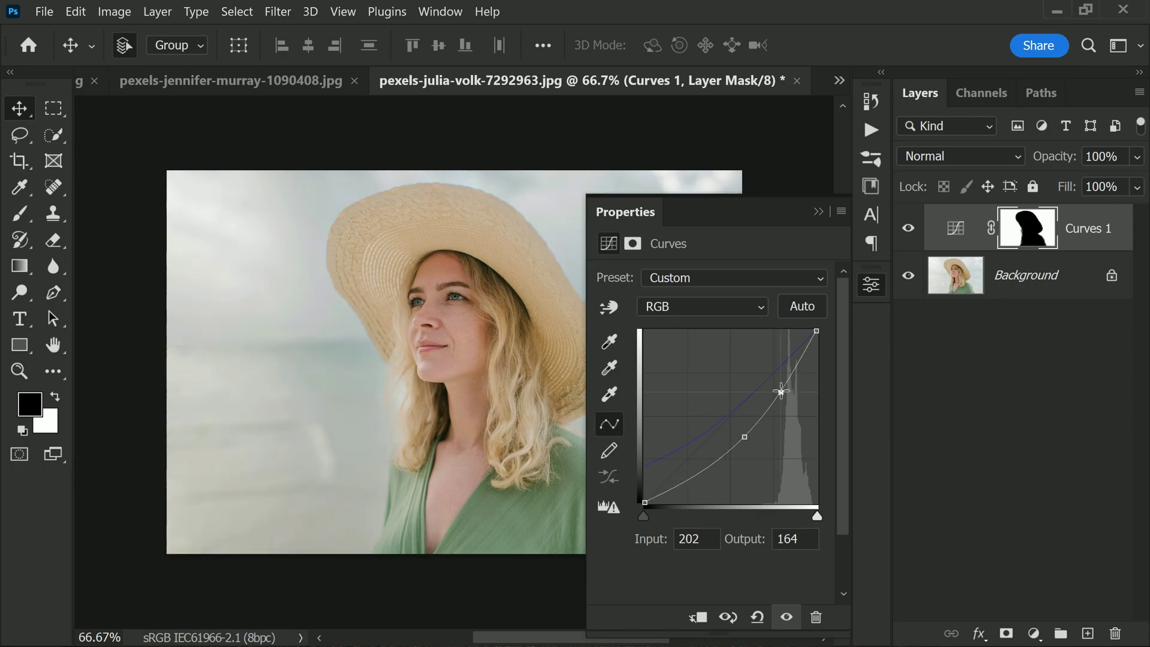
pyautogui.click(817, 213)
# Step: Toggle Curves 1 visibility to compare the sky before and after
pyautogui.click(911, 237)
pyautogui.click(911, 236)
pyautogui.click(910, 237)
pyautogui.click(911, 237)
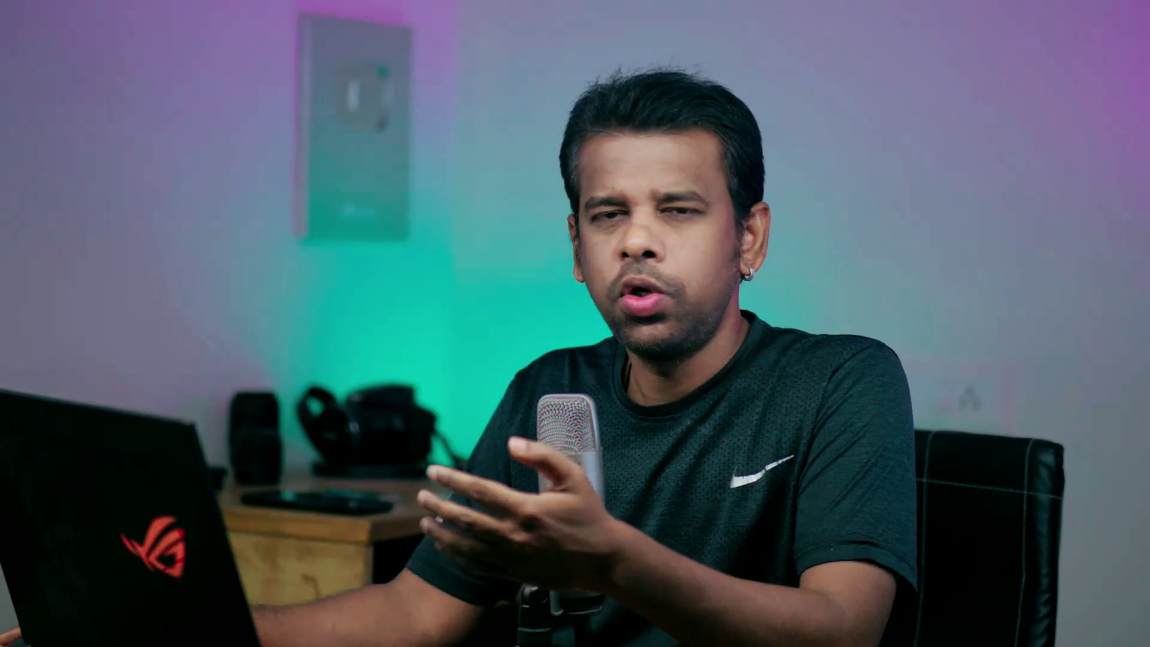